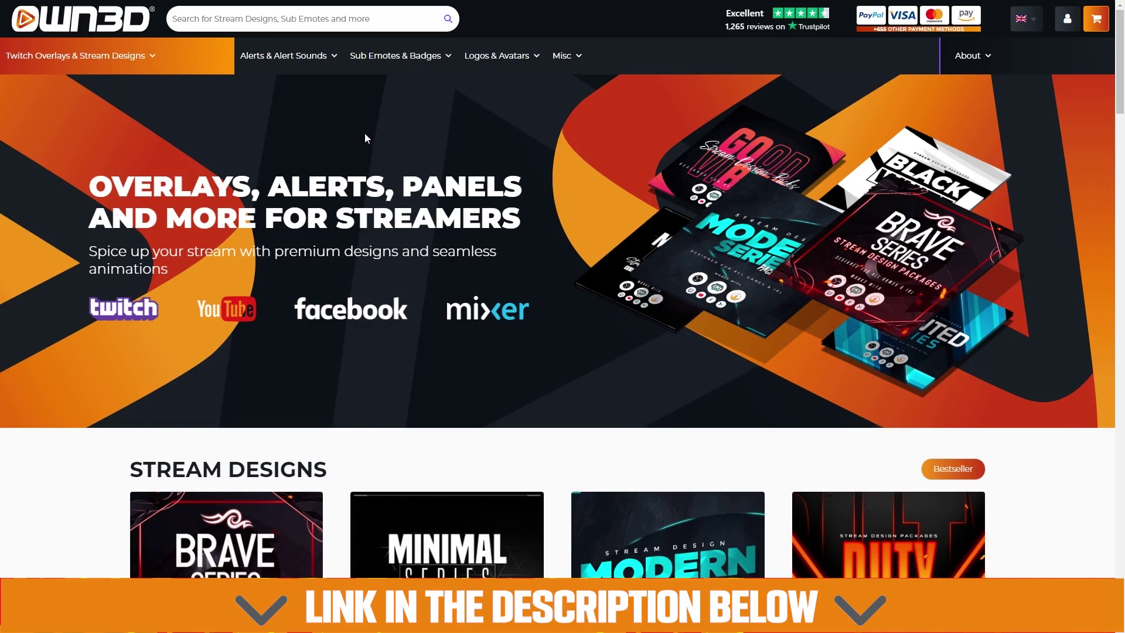
Step: Scroll down the OWN3D design package page to its Interactive Showcase of overlays and alerts
scroll(366, 138, "down", 6)
scroll(379, 145, "down", 1)
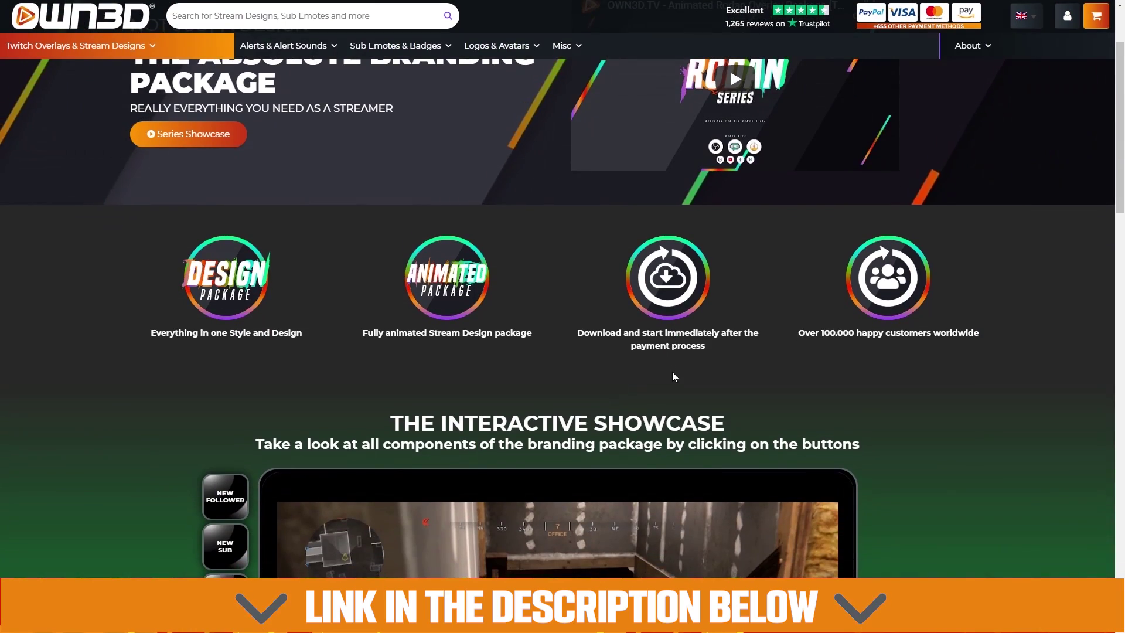
scroll(673, 371, "down", 1)
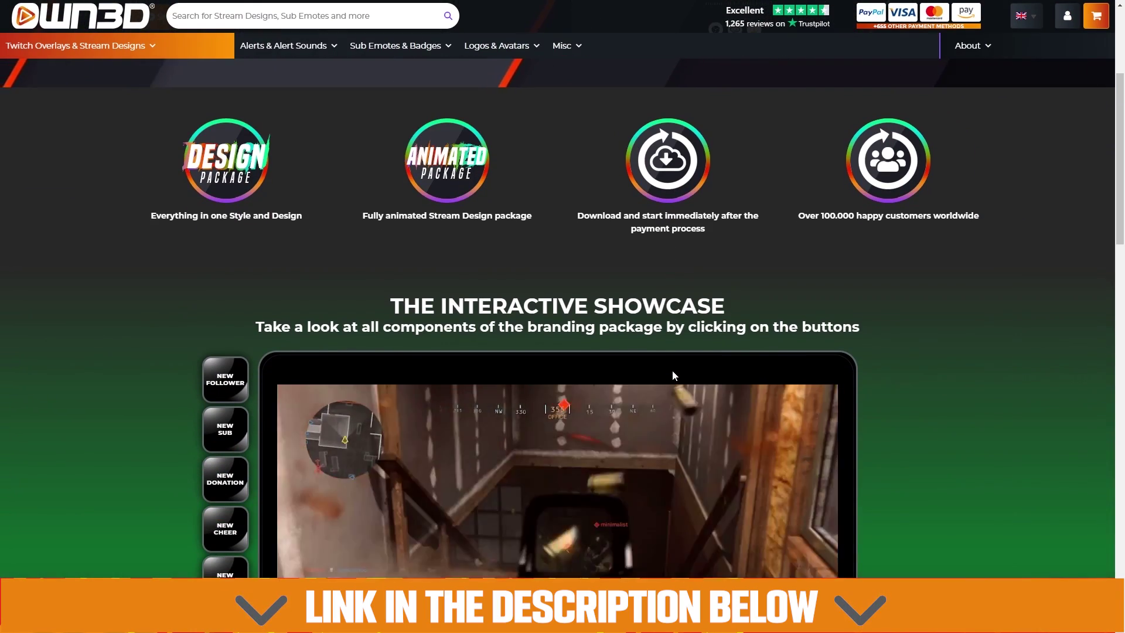
scroll(673, 370, "down", 3)
scroll(673, 370, "down", 2)
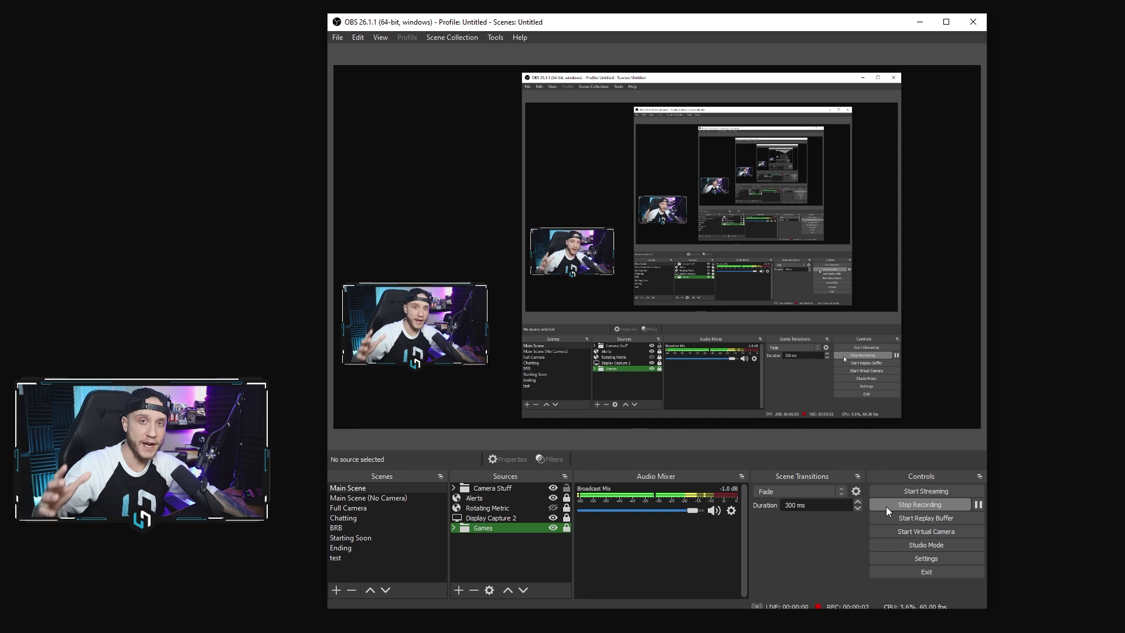
Step: Open OBS Settings on the General page and keep the Dark (Default) theme
left_click(917, 557)
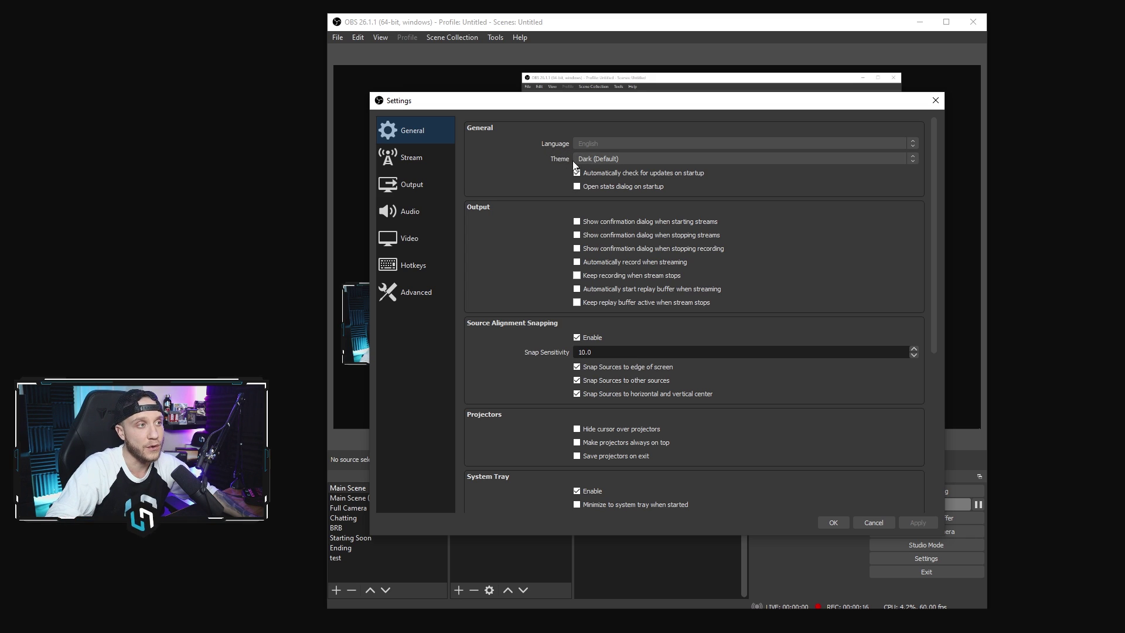
left_click(599, 159)
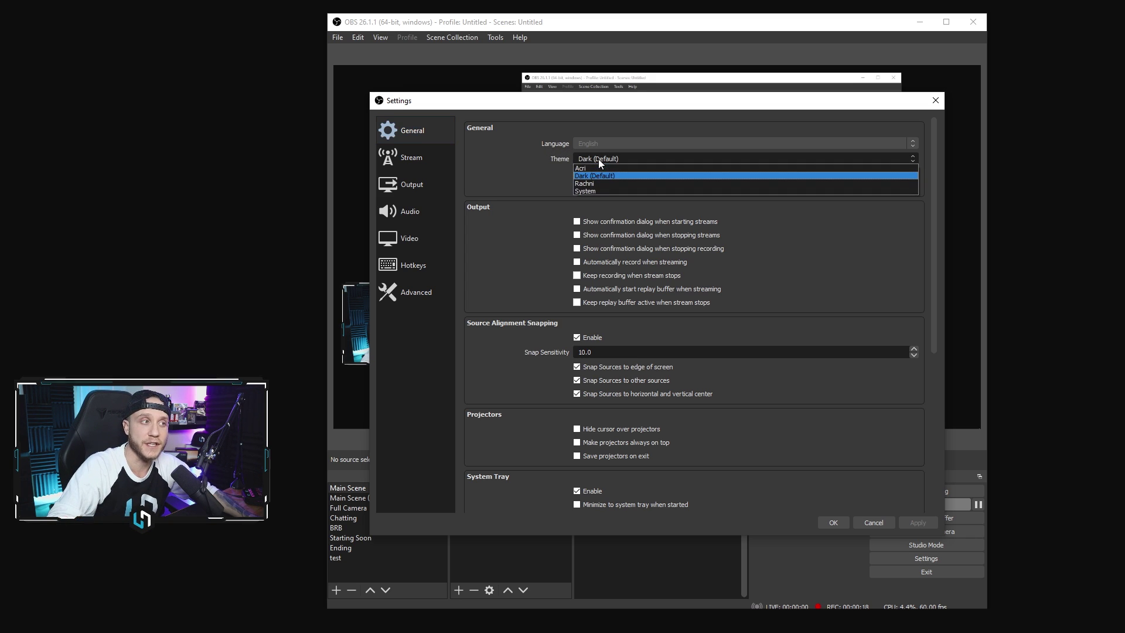
left_click(594, 178)
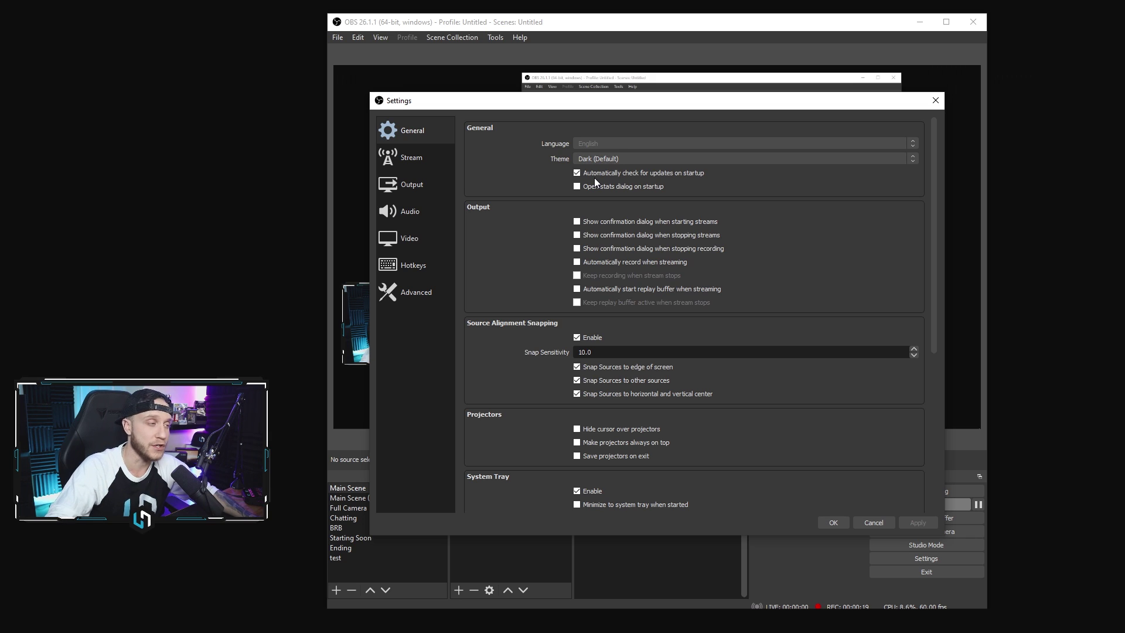
Step: Set the stream service to YouTube - RTMPS with the Primary YouTube ingest server
left_click(449, 156)
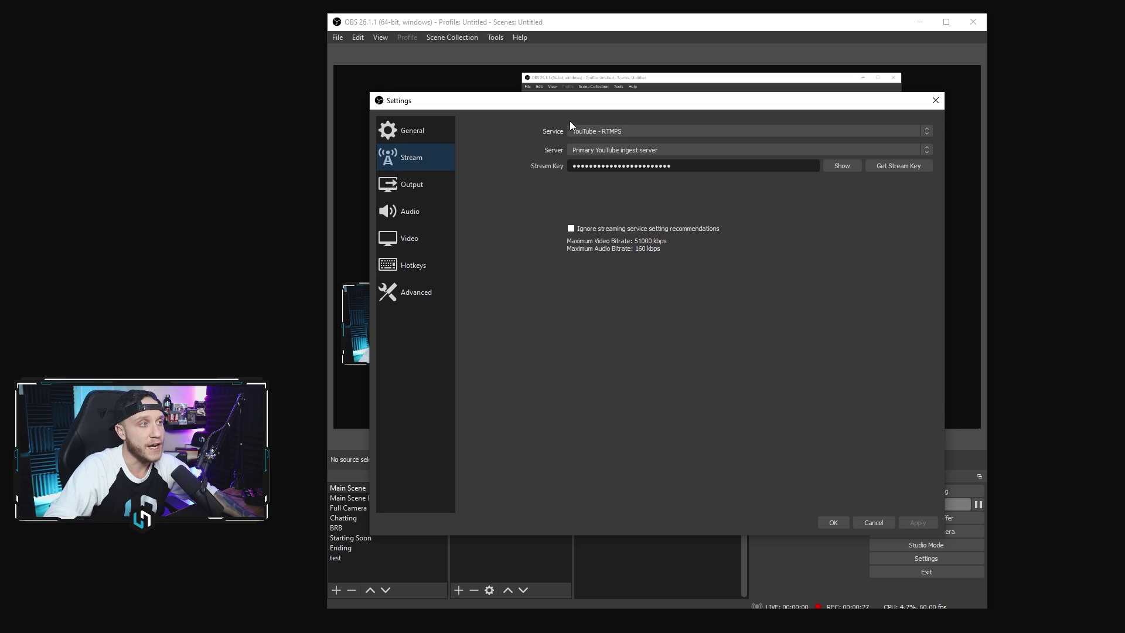
left_click_drag(564, 101, 694, 68)
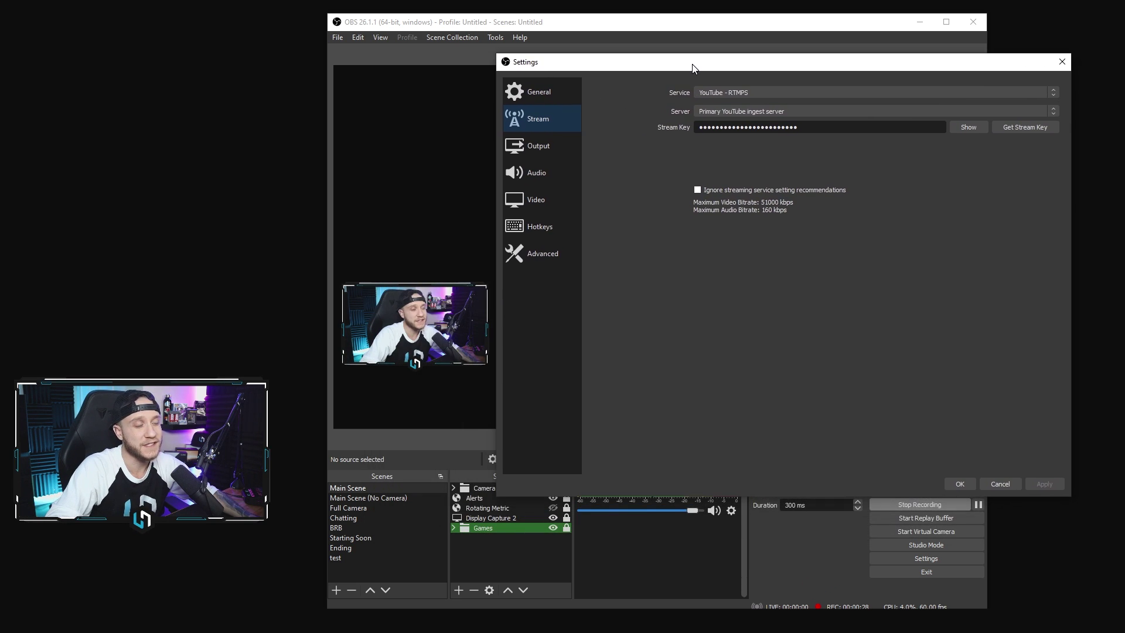
left_click(715, 93)
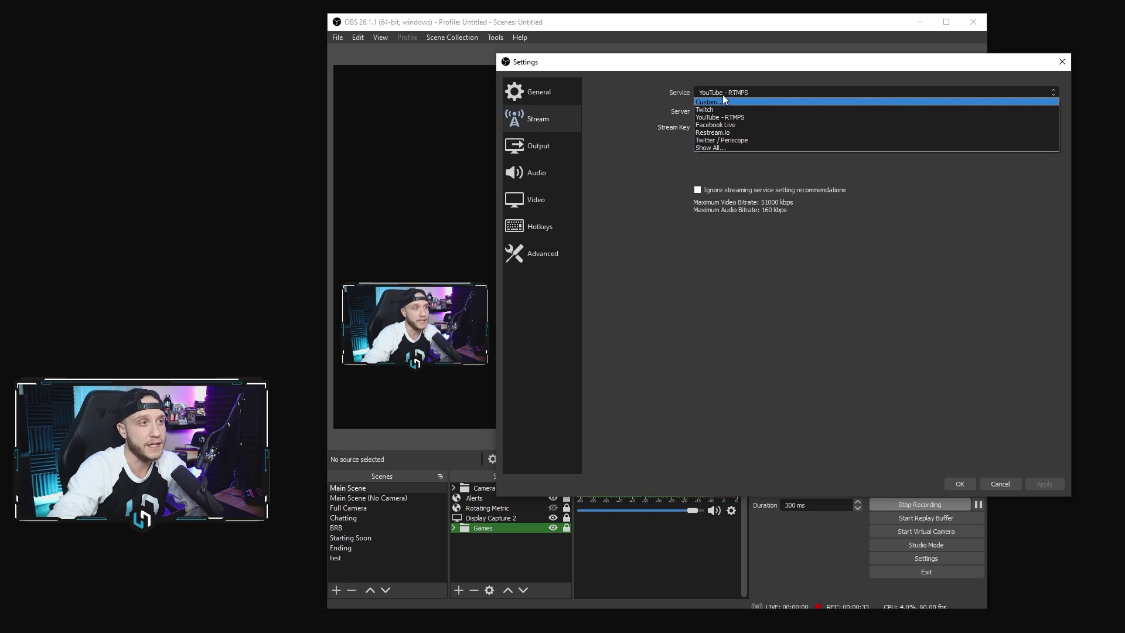
left_click(714, 117)
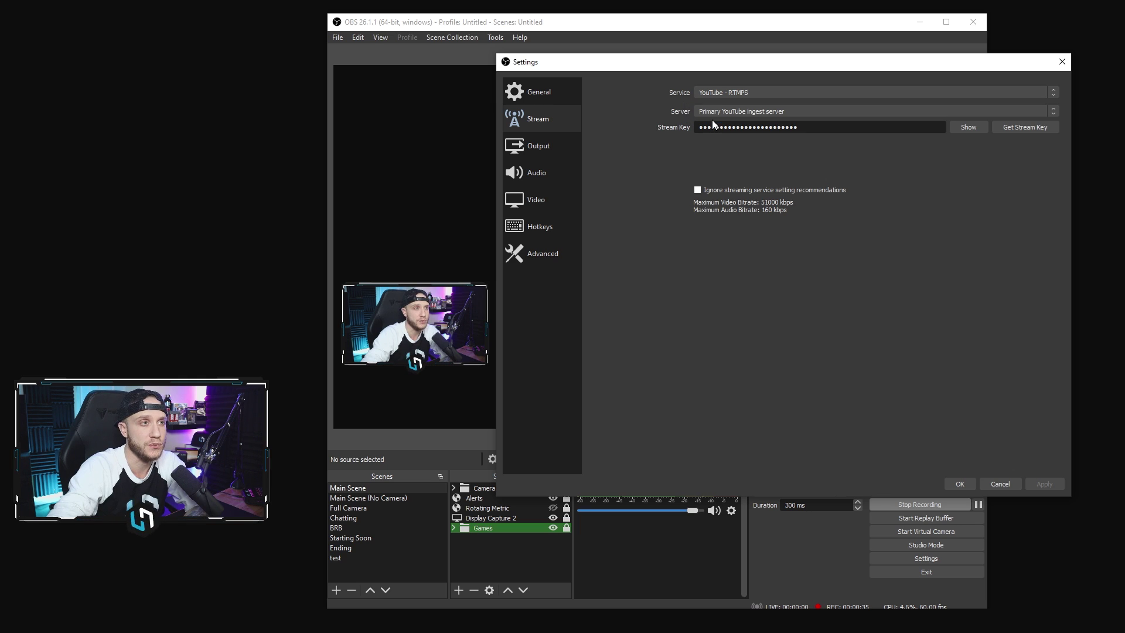
left_click(728, 111)
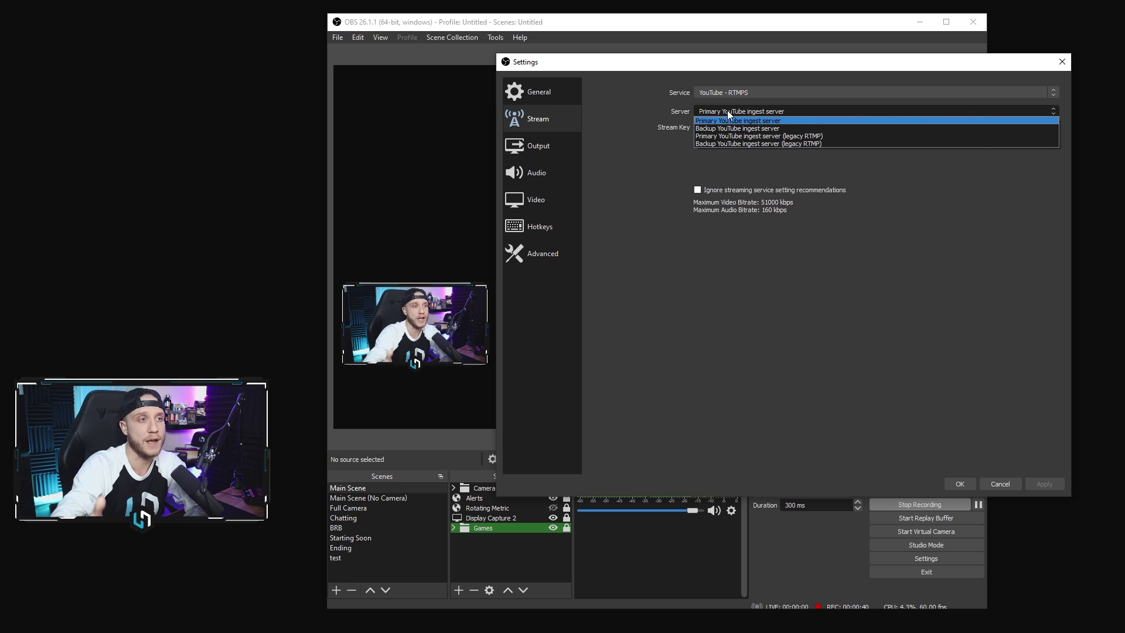
left_click(727, 114)
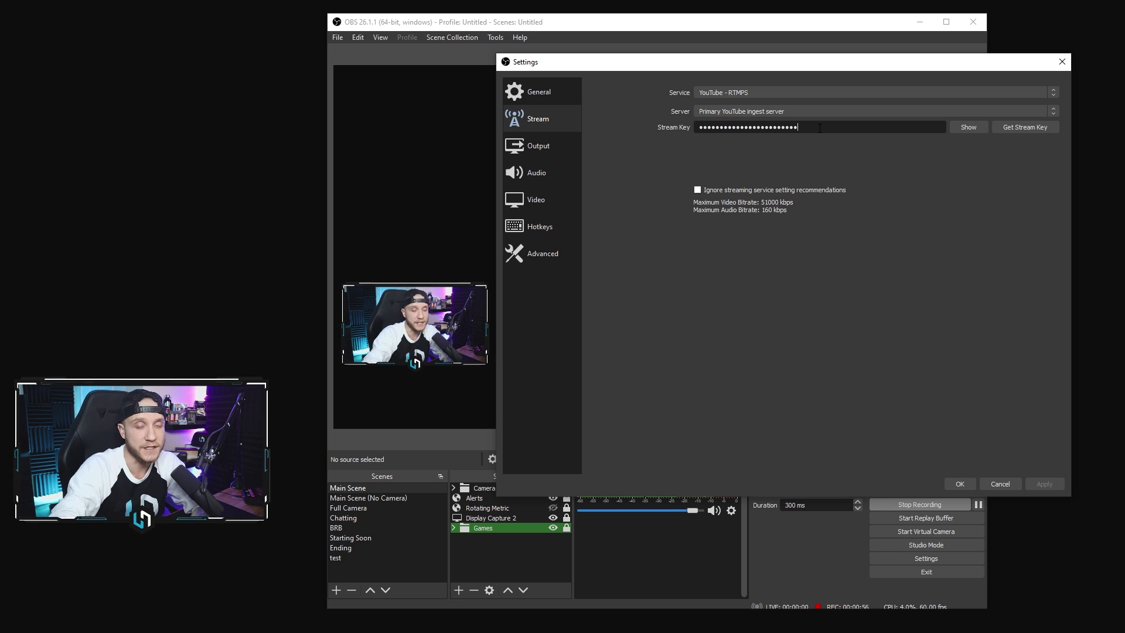
left_click(555, 146)
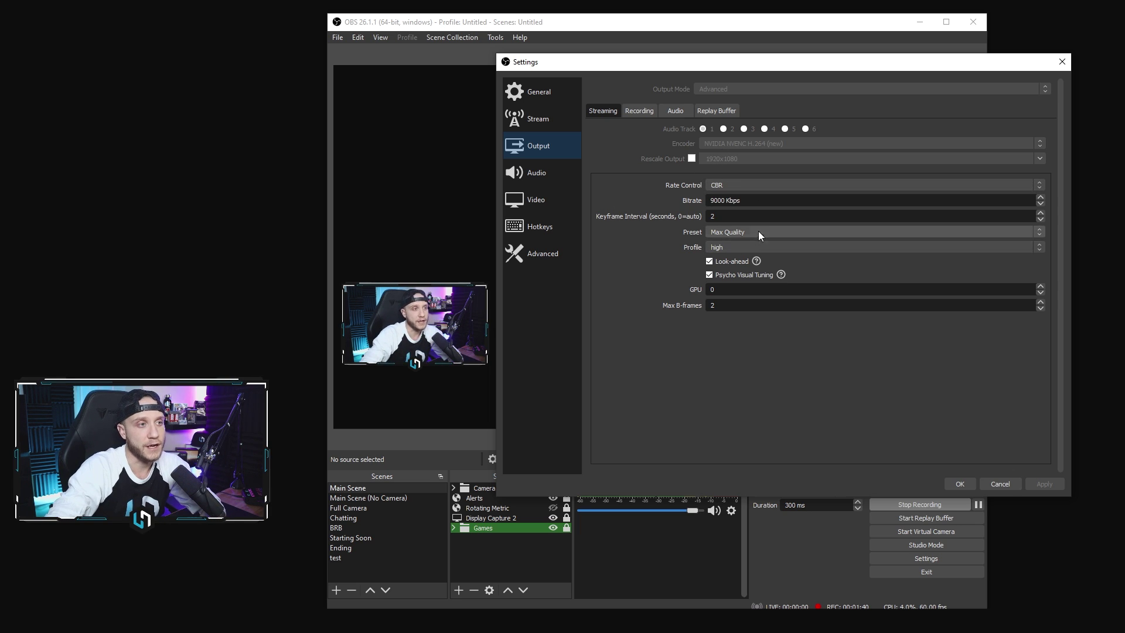
left_click(712, 200)
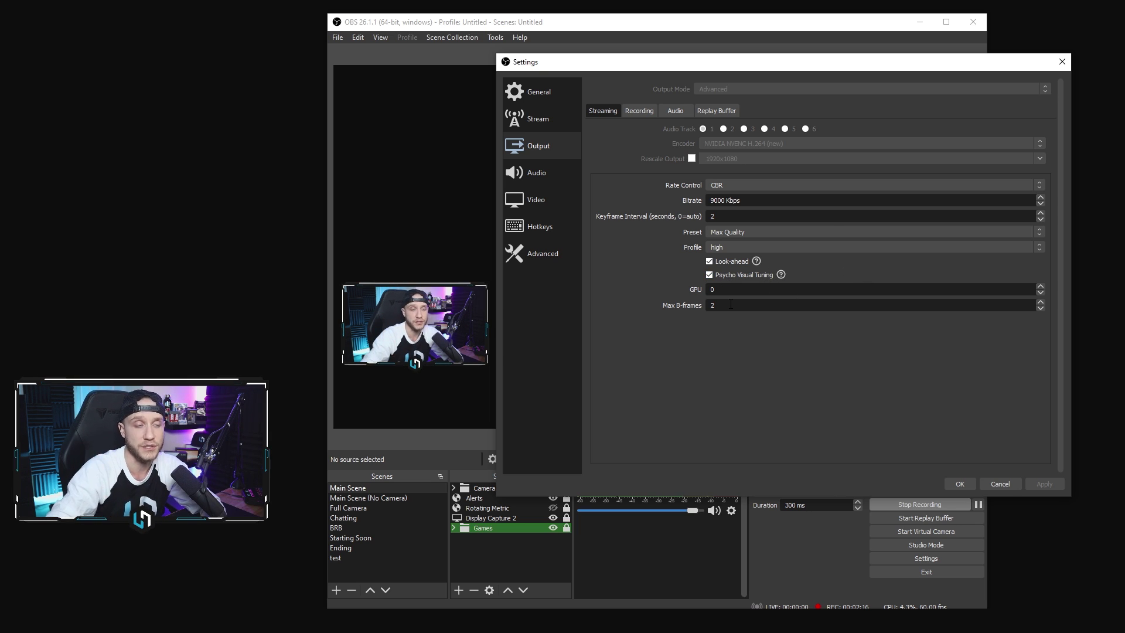
Step: Review the global audio devices, leaving Desktop Audio set to Disabled
left_click(537, 173)
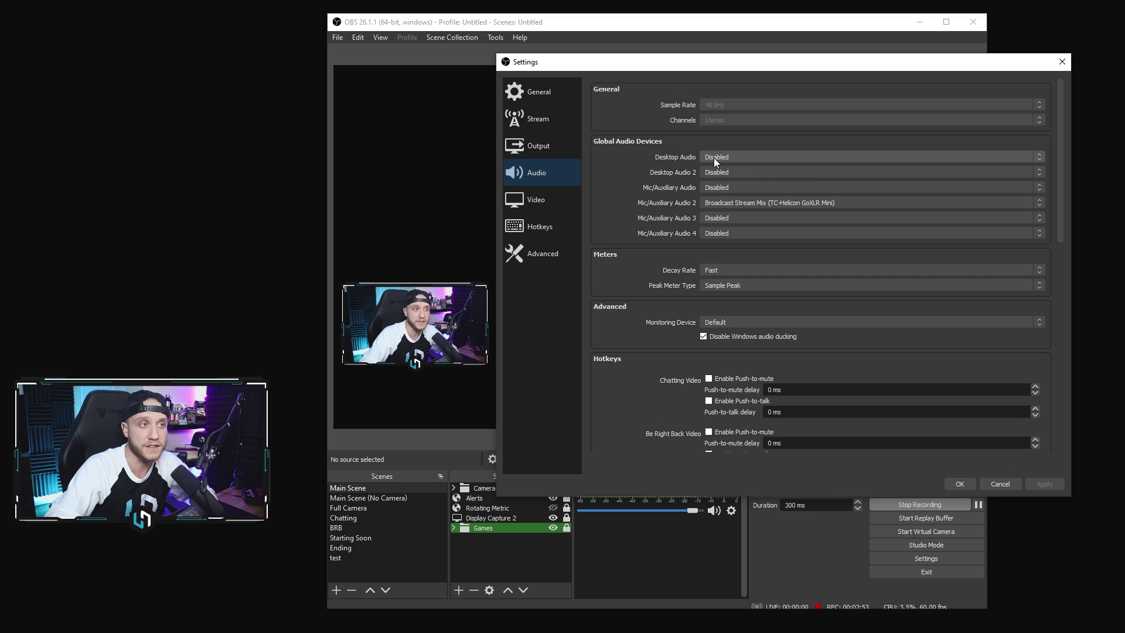
left_click(731, 159)
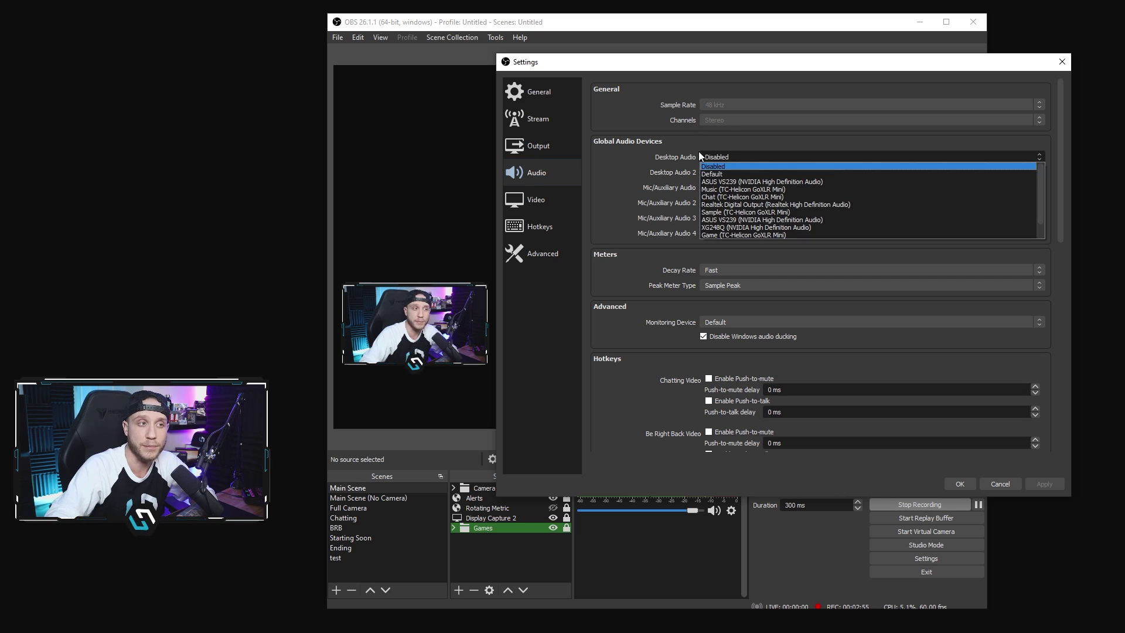
left_click(649, 122)
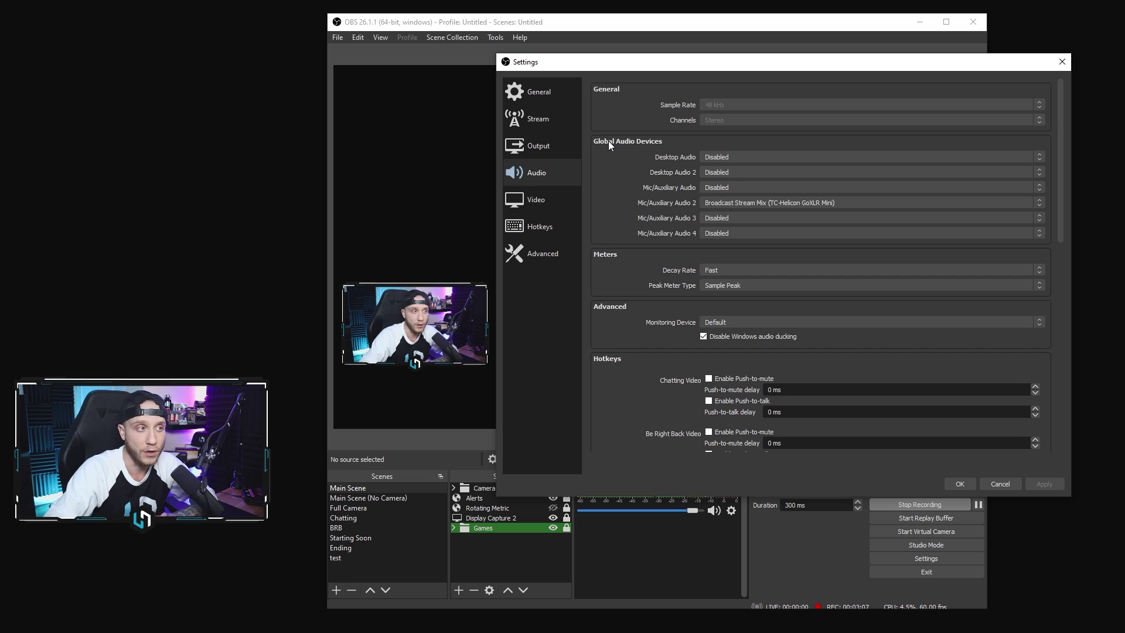
left_click(550, 200)
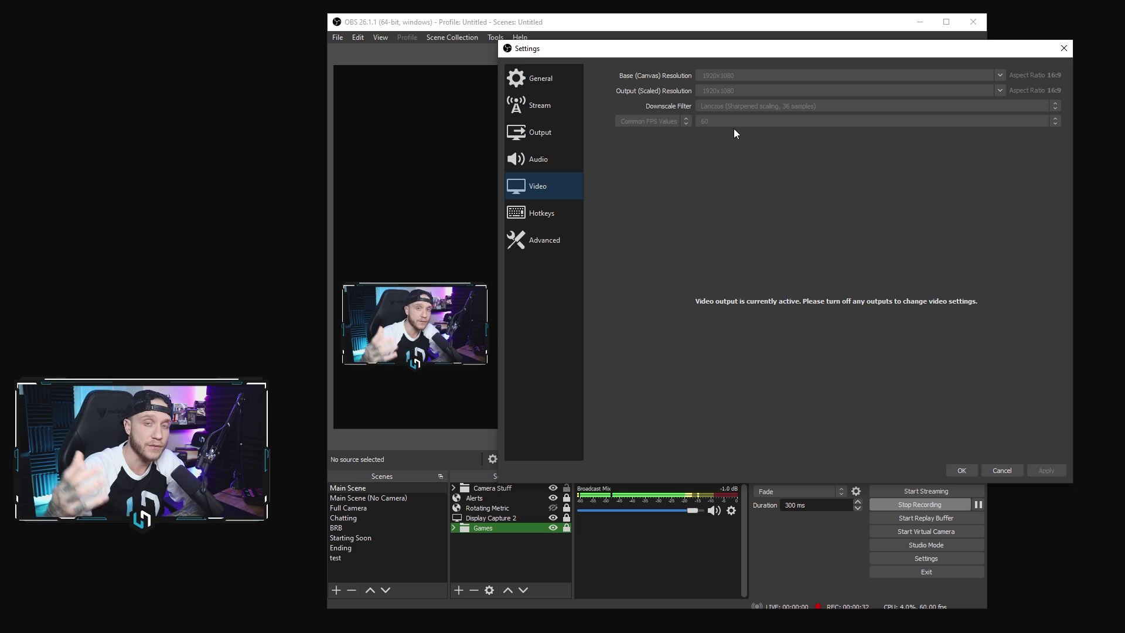
Step: Show the Hotkeys page to check the Start and Stop Recording bindings
left_click(545, 215)
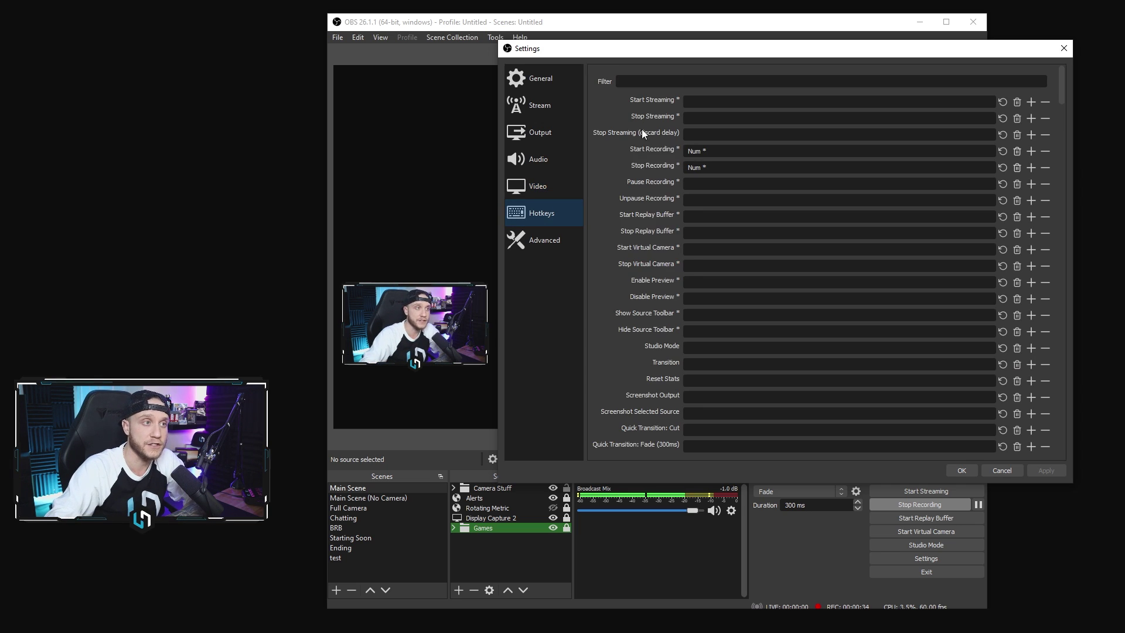
mouse_move(645, 268)
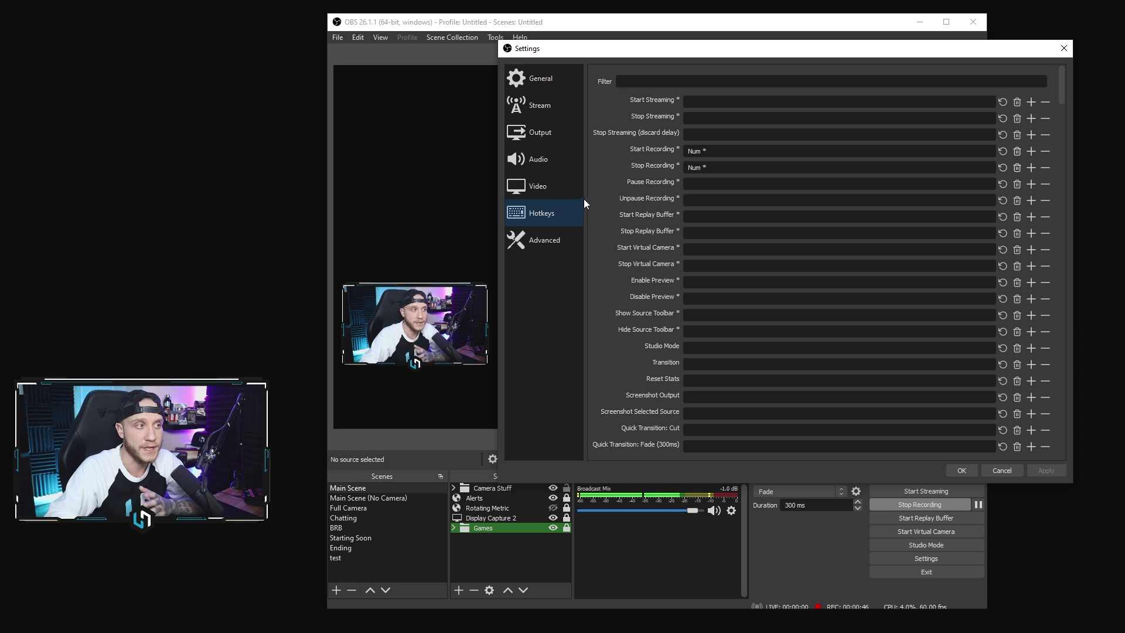
Step: Look over the Advanced stream delay, automatic reconnect and network options
left_click(561, 235)
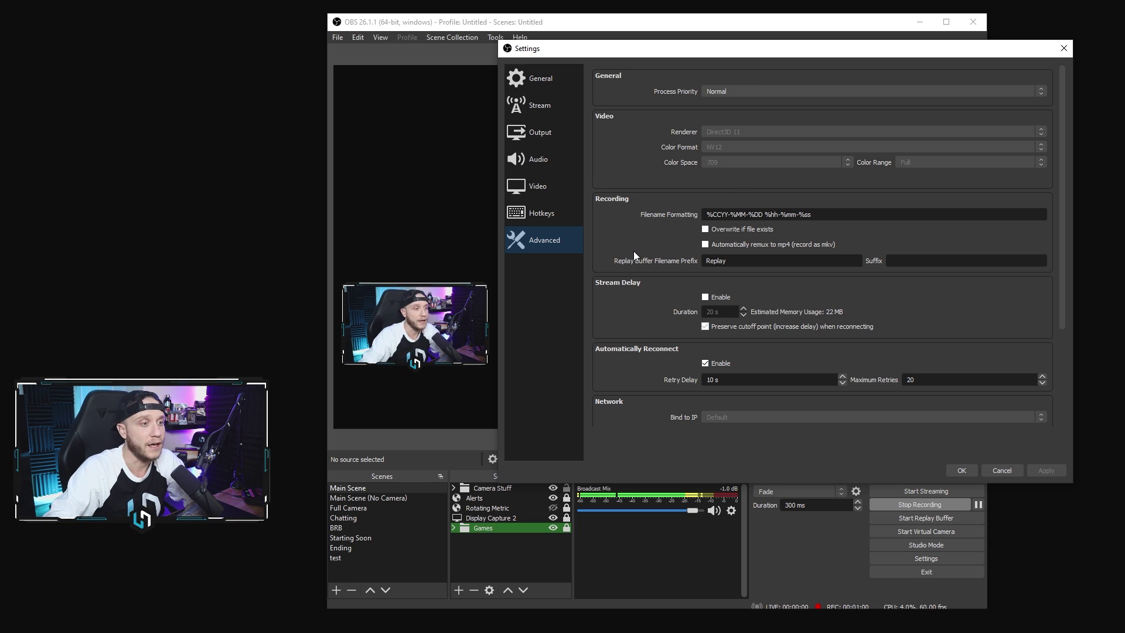
scroll(638, 245, "down", 3)
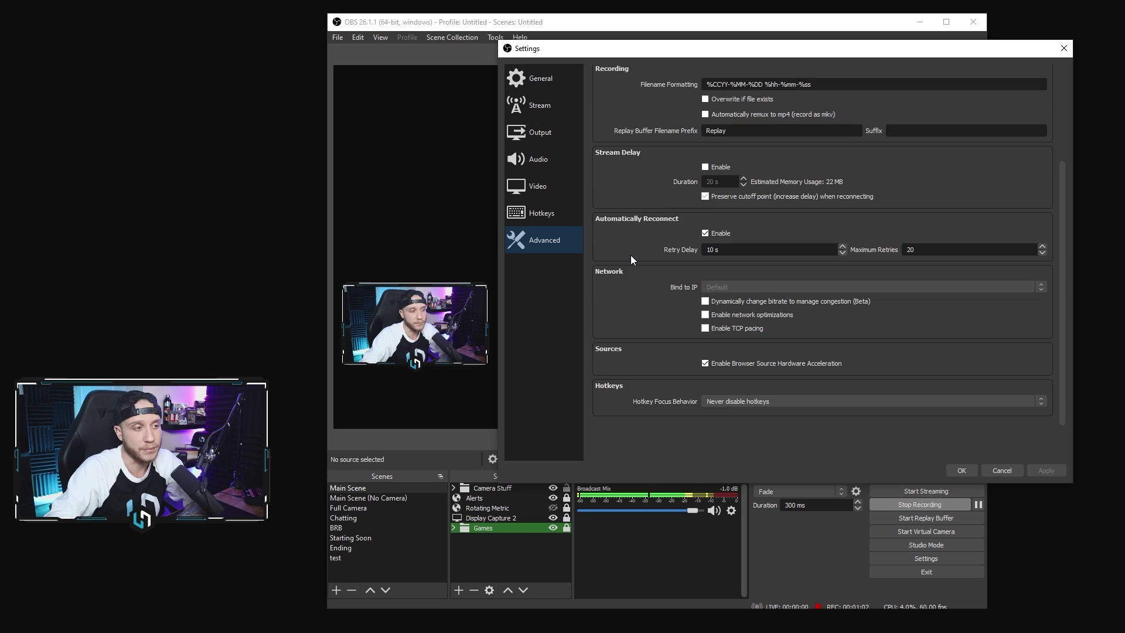
scroll(632, 258, "up", 1)
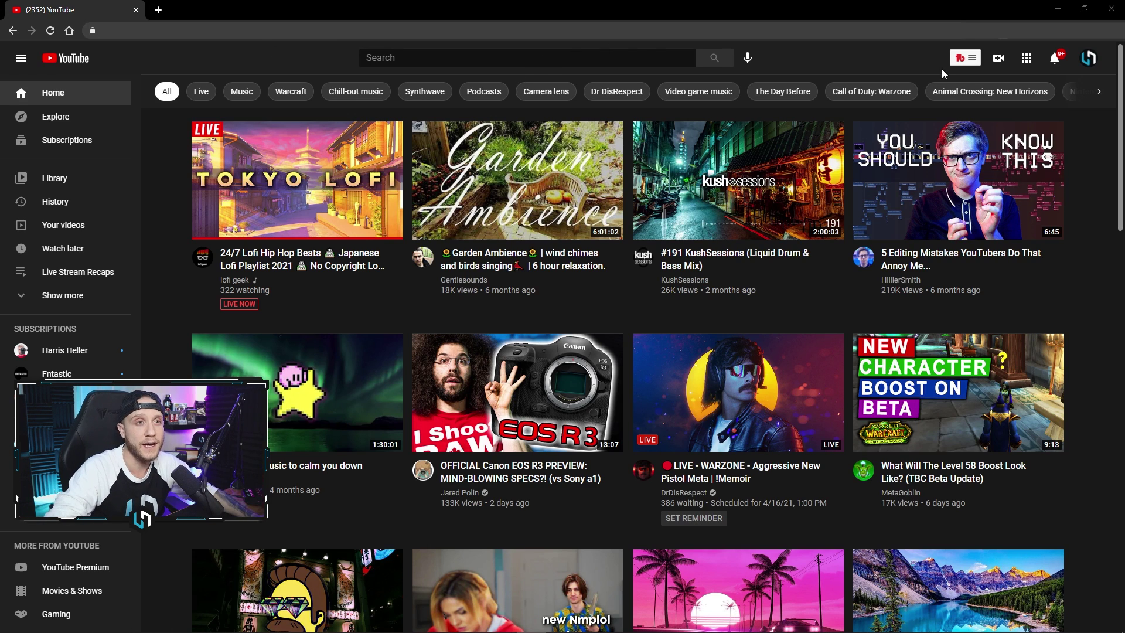
Step: Go live from YouTube and open the Stream dashboard for Hammer Dance Live Stream
left_click(999, 58)
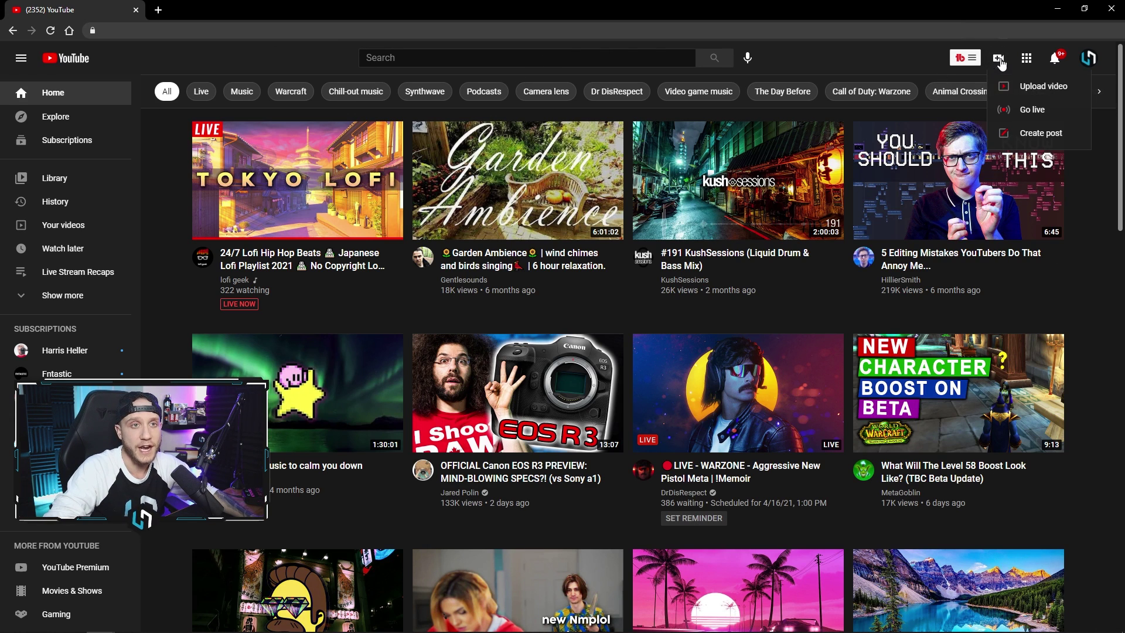
left_click(1028, 88)
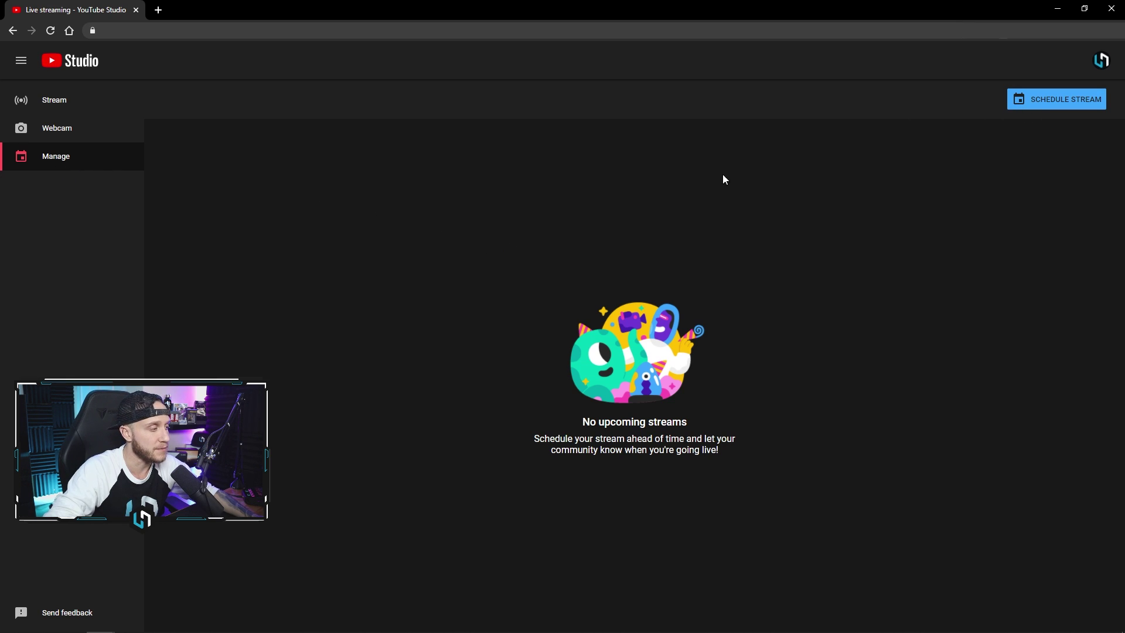
left_click(53, 105)
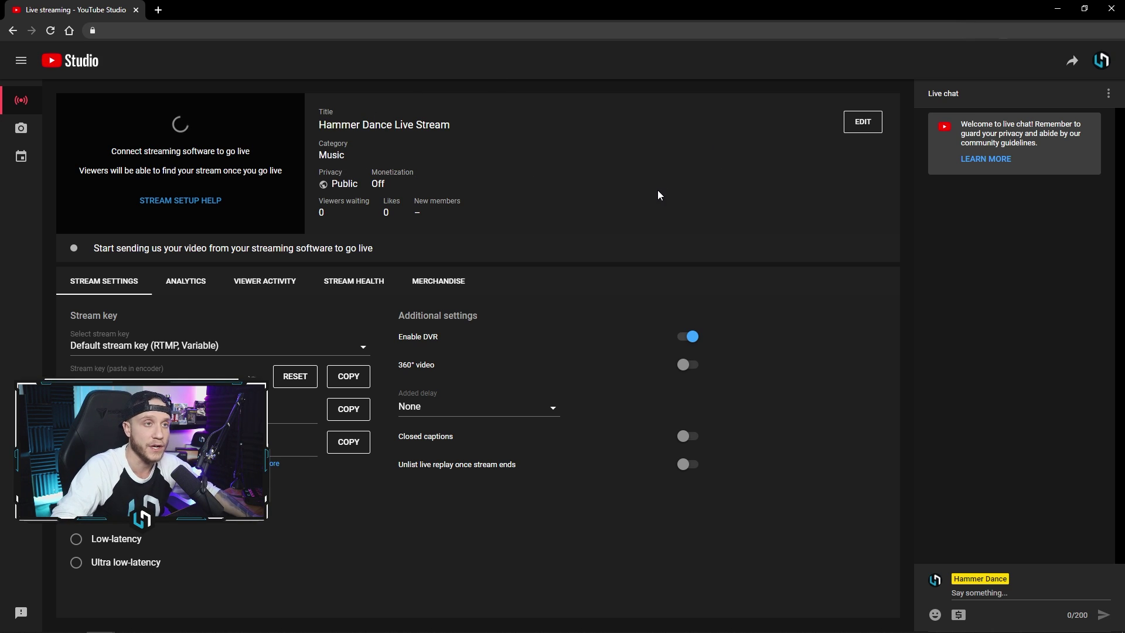
left_click(873, 129)
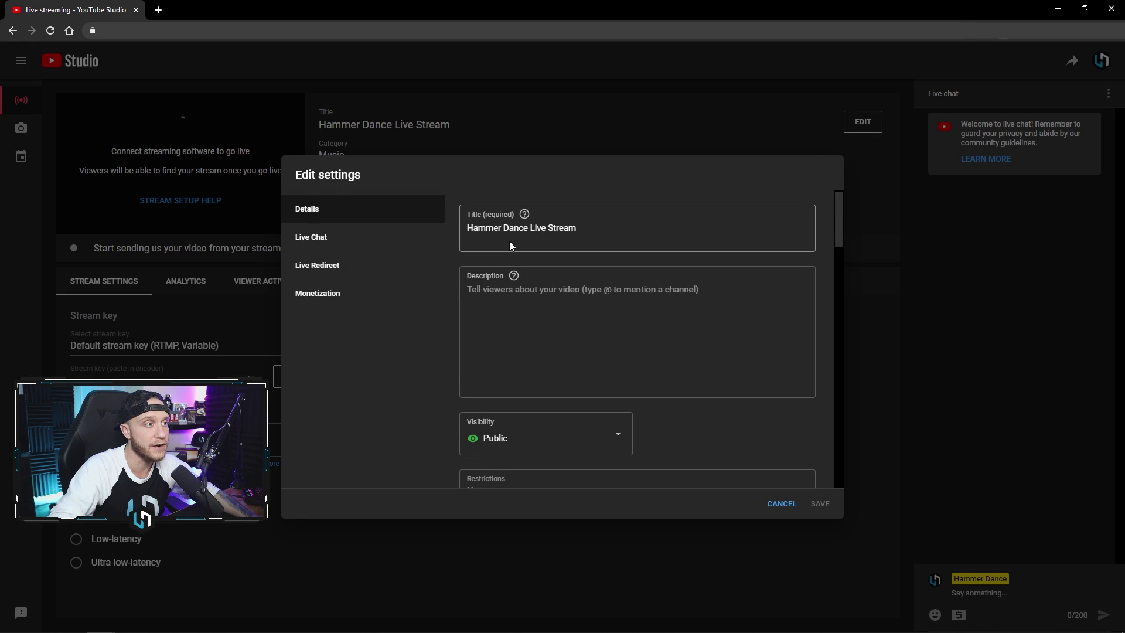
left_click(523, 228)
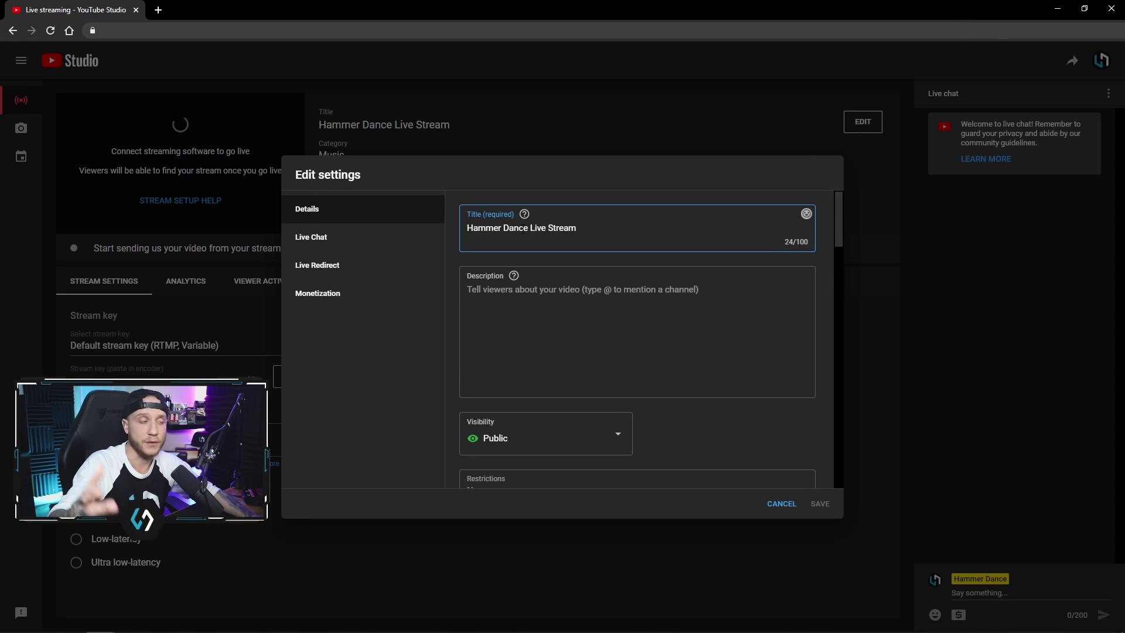
left_click(516, 271)
scroll(769, 385, "down", 4)
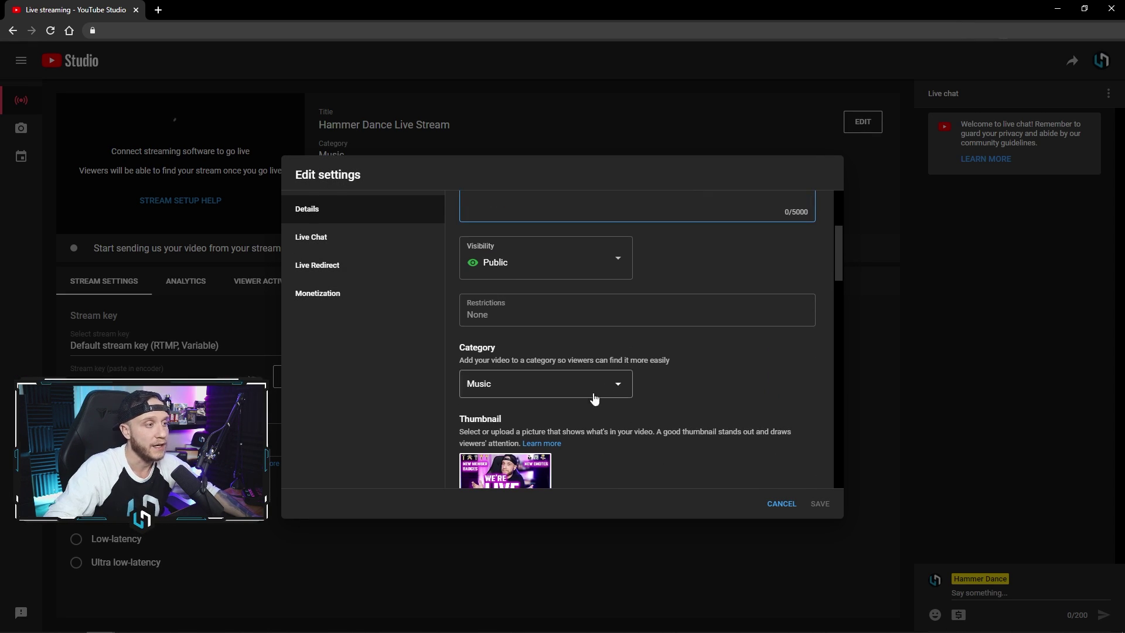
scroll(693, 403, "down", 2)
scroll(578, 314, "up", 1)
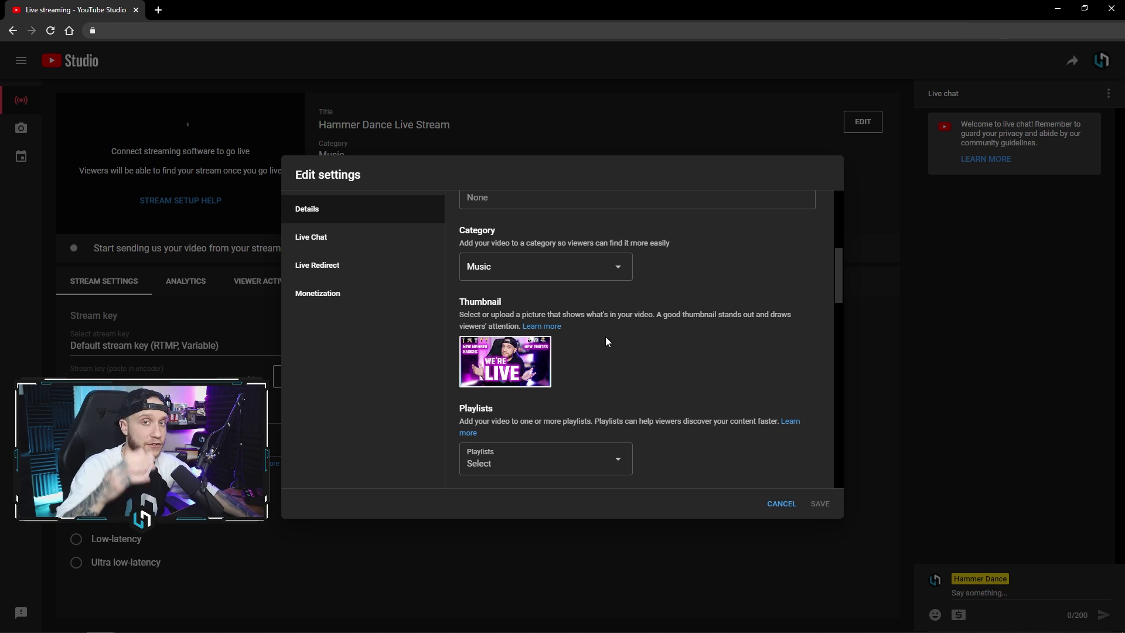
scroll(633, 343, "down", 2)
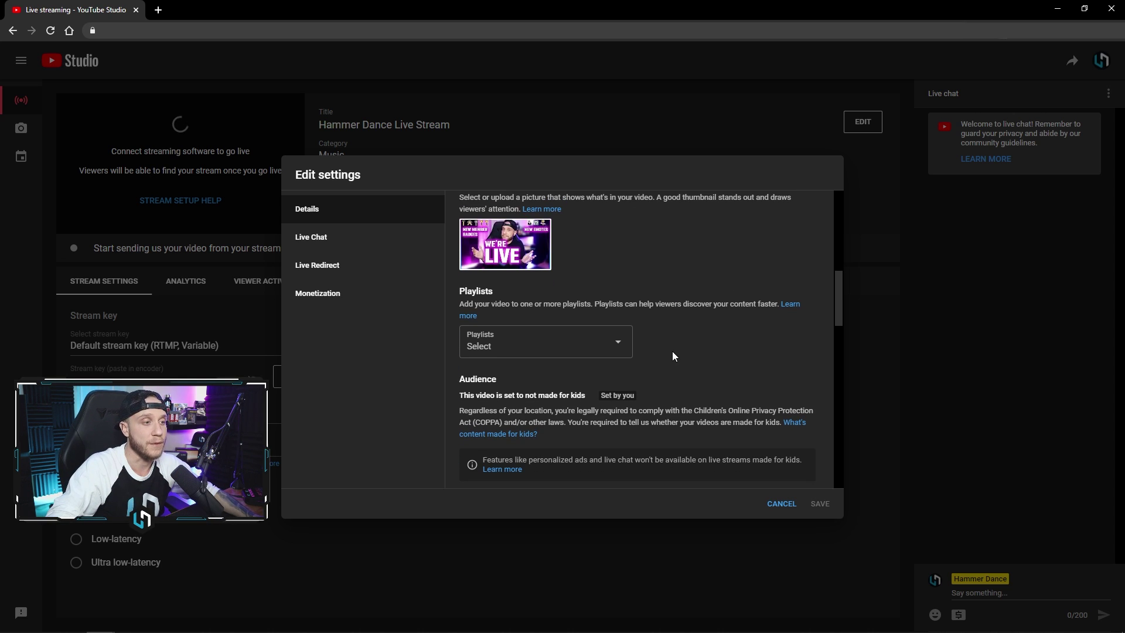
left_click(580, 349)
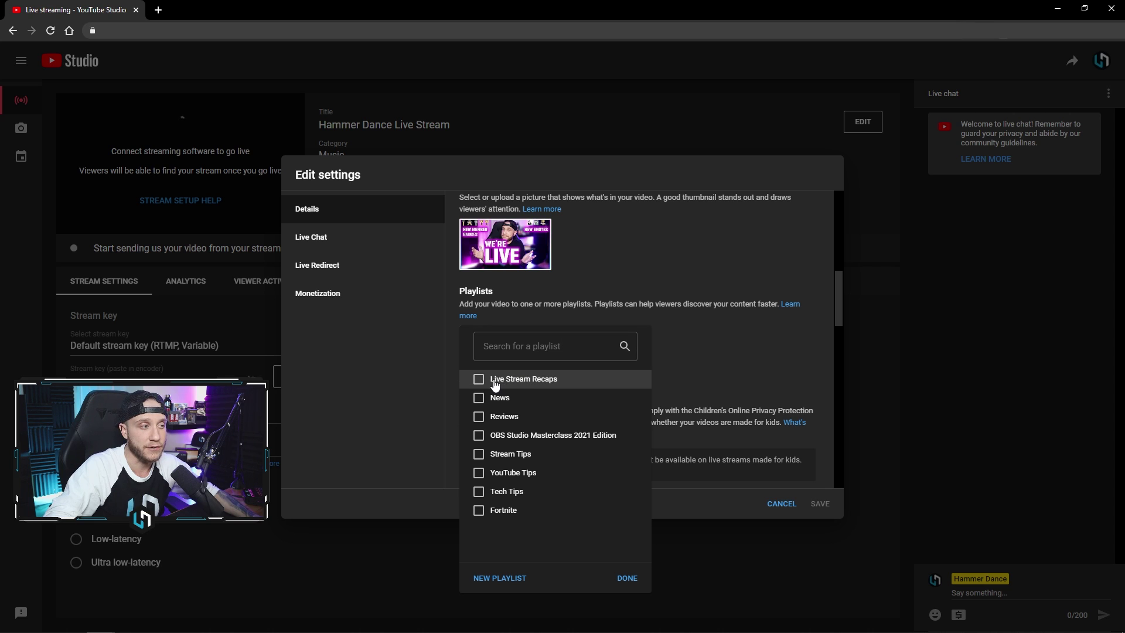
left_click(708, 368)
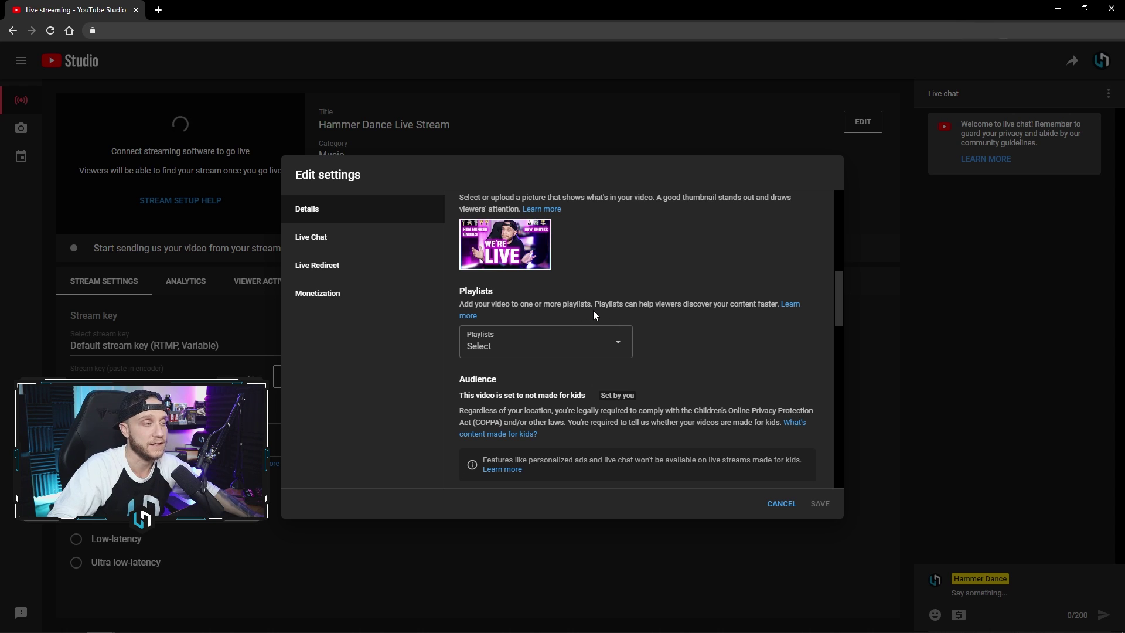
scroll(627, 300, "up", 6)
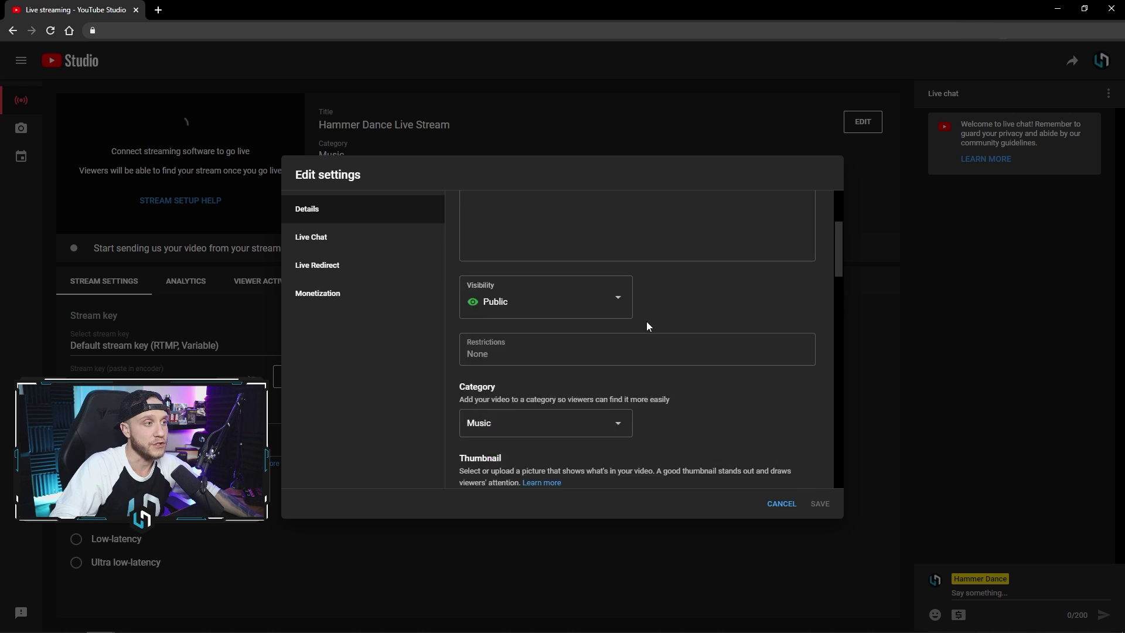
Step: Review the Live Chat and Monetization tabs, then cancel the edit settings unsaved
left_click(380, 241)
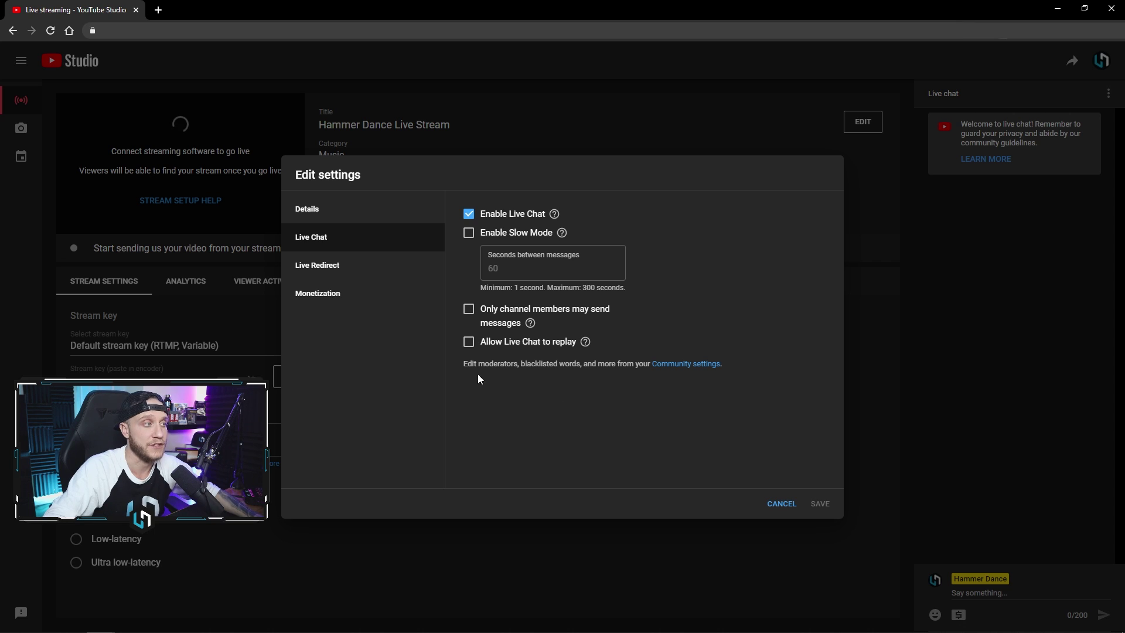
left_click(362, 292)
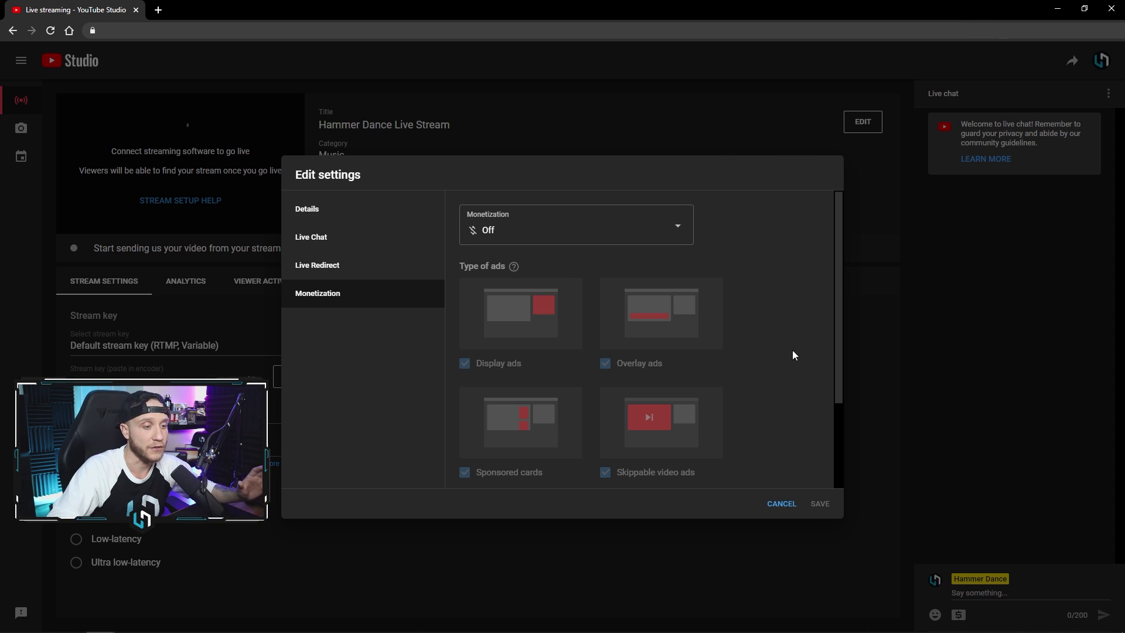
left_click(791, 503)
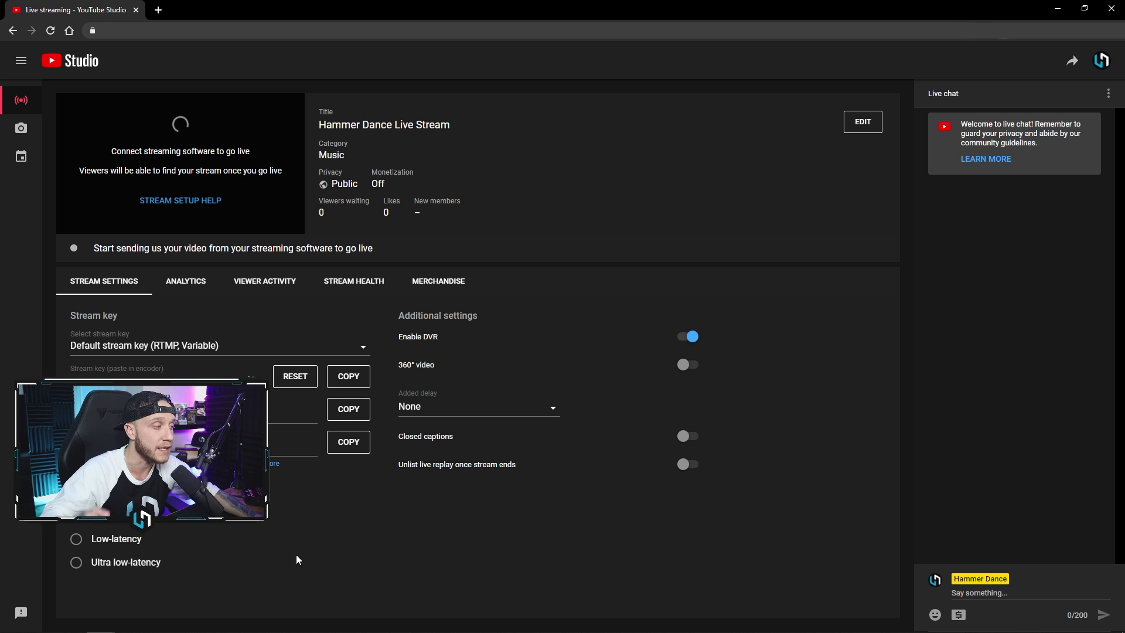
Step: Switch the stream latency to Low-latency, leaving DVR enabled
mouse_move(152, 498)
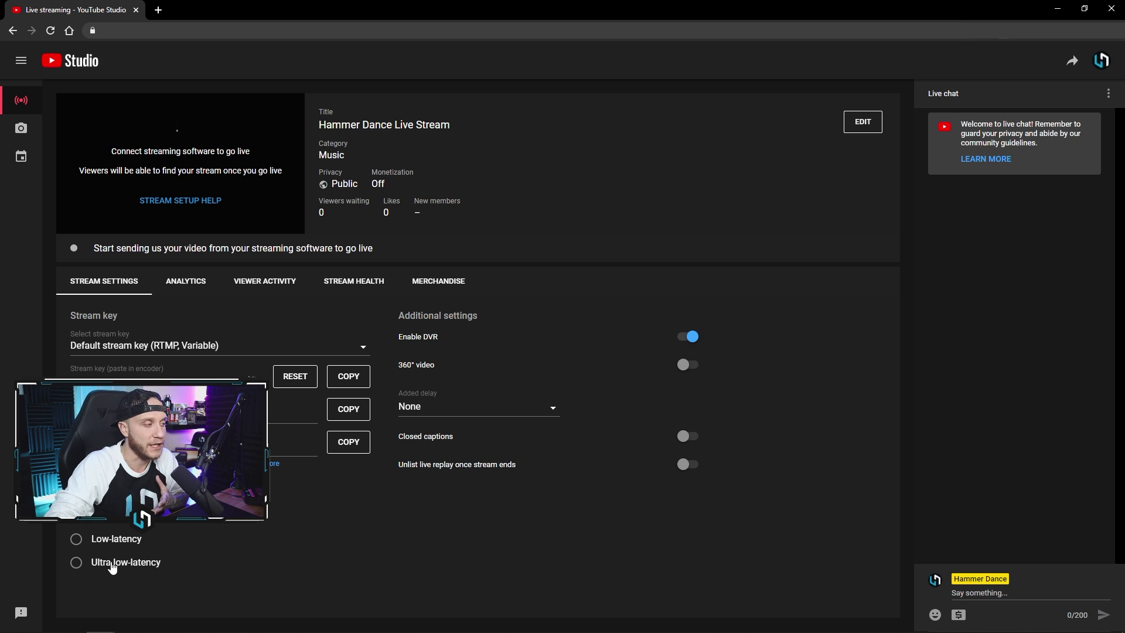
left_click(82, 542)
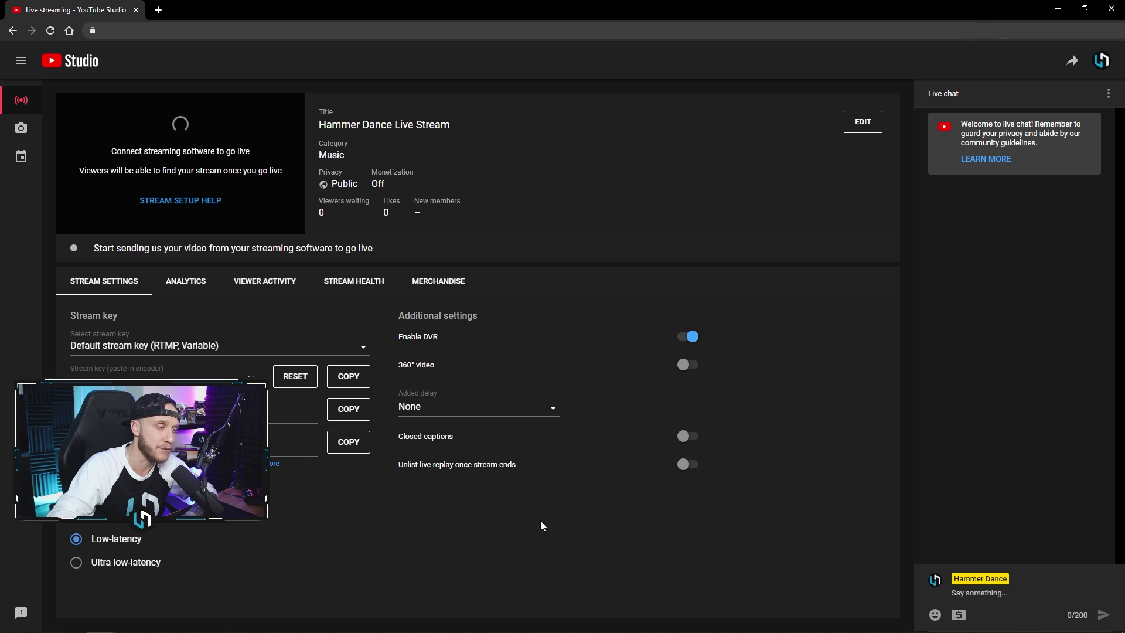
left_click(186, 283)
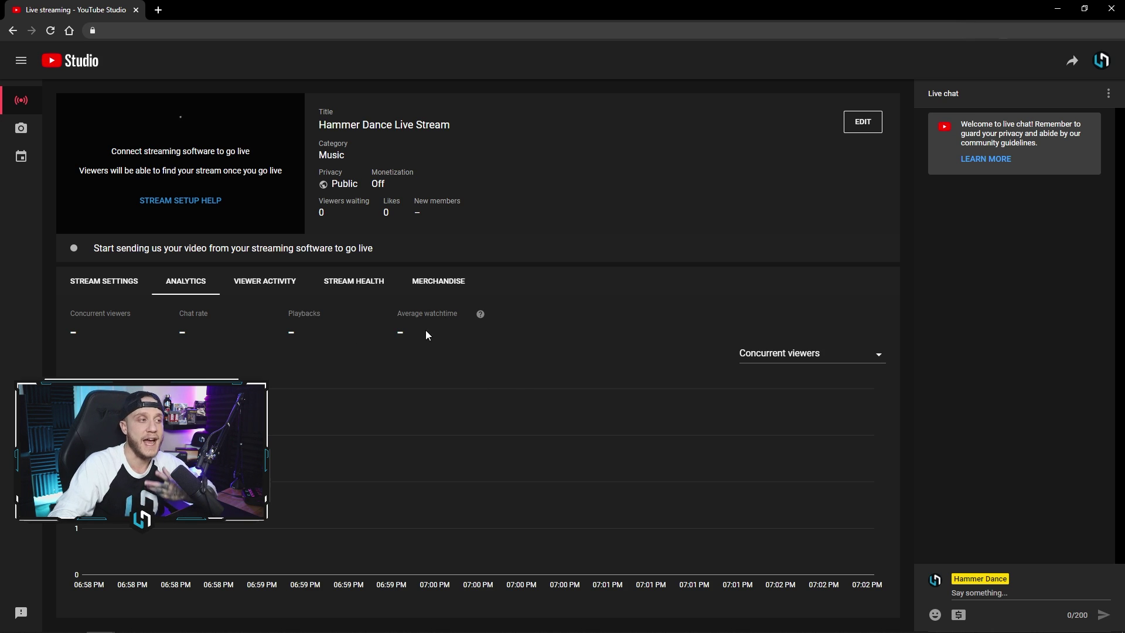
left_click(269, 280)
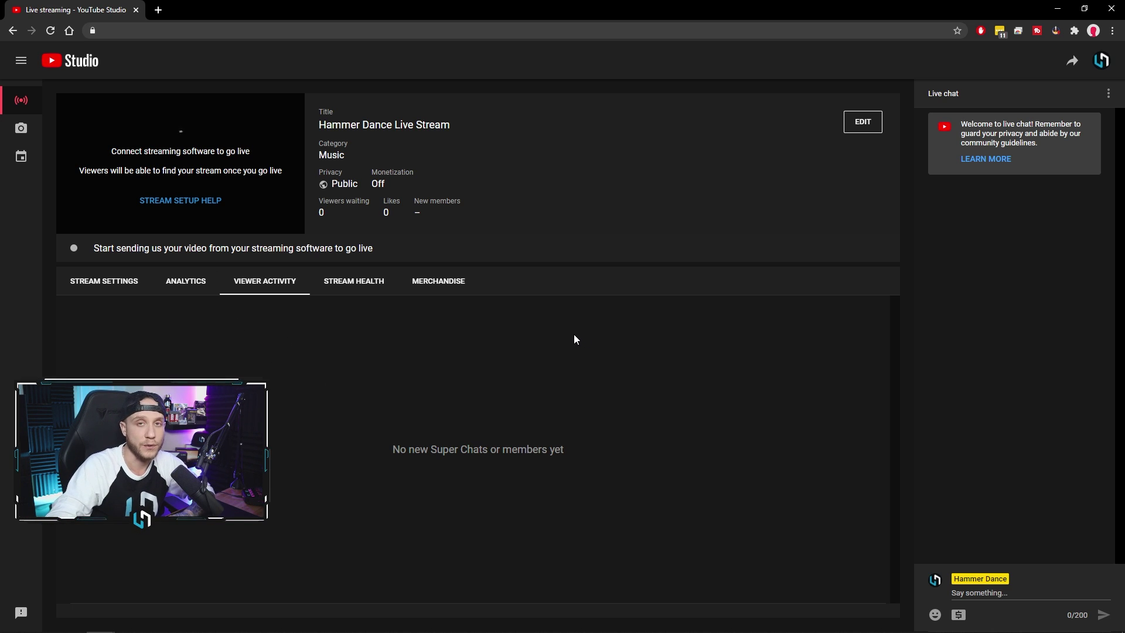
left_click(346, 282)
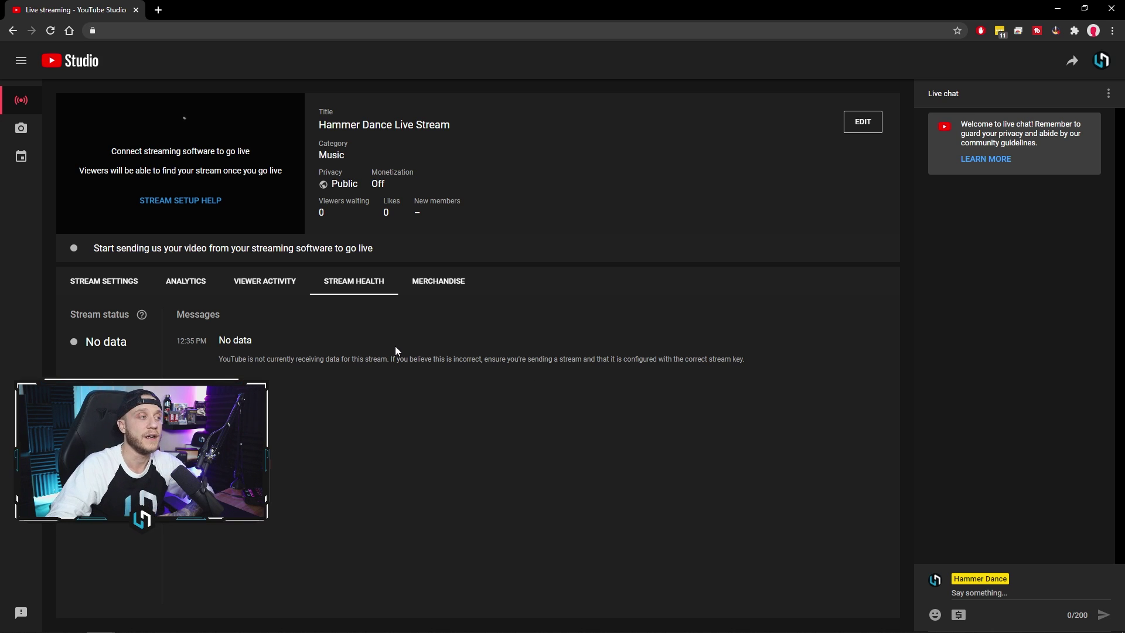
left_click(447, 286)
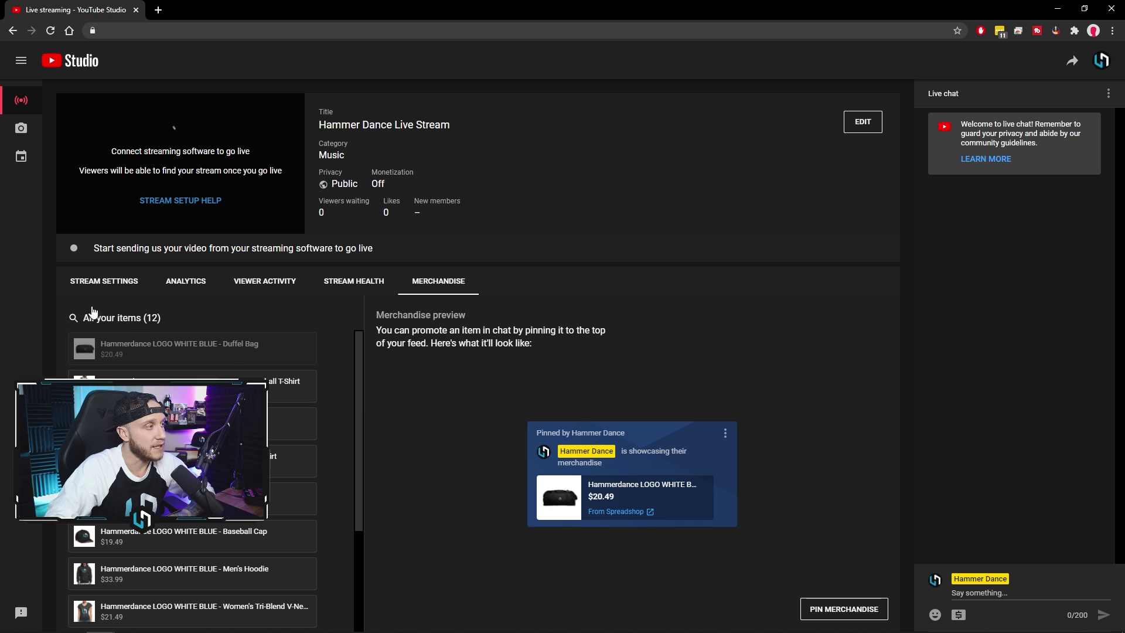
left_click(116, 285)
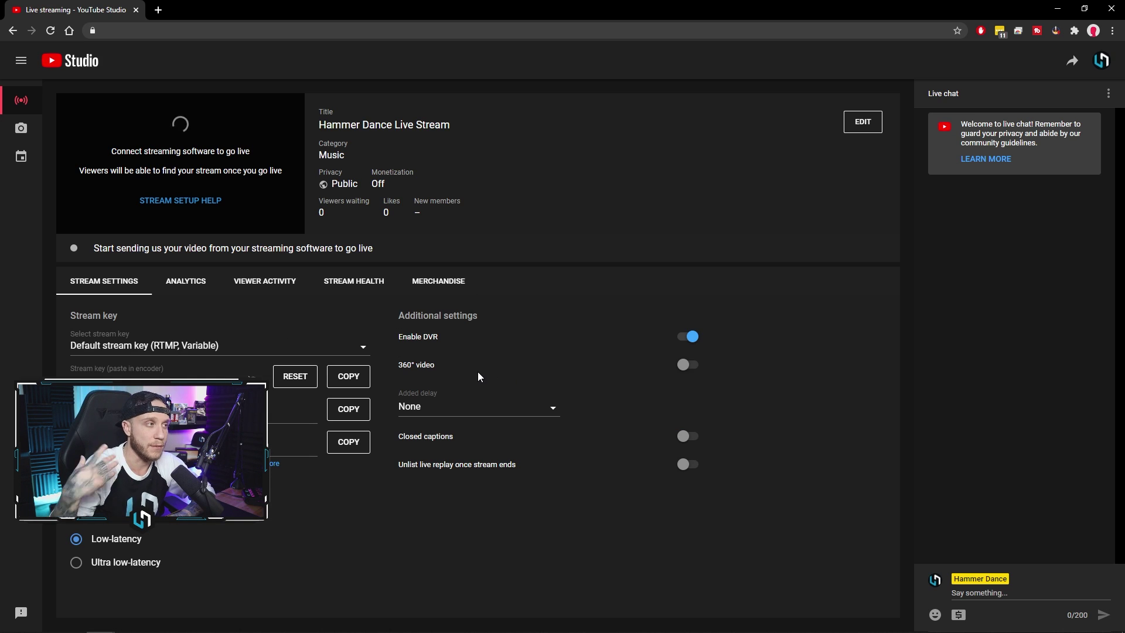